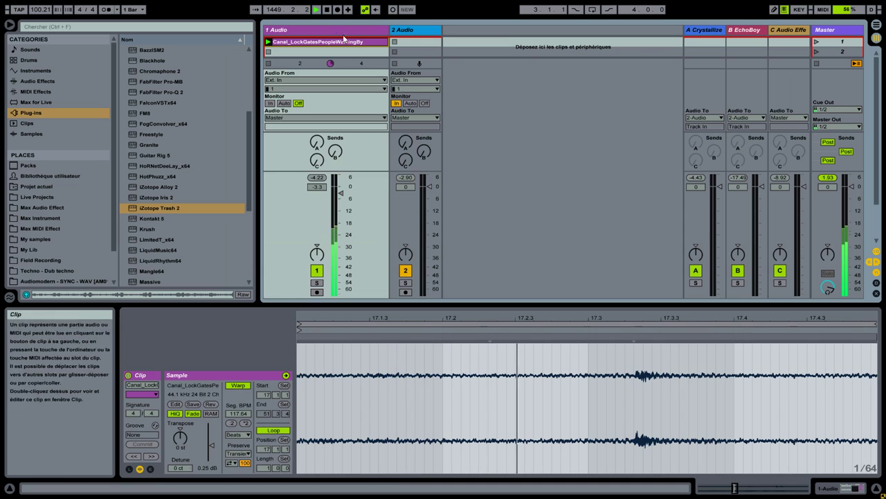
# Step: Open the 2C-B2 reverb on the 1 Audio track and set its Mix to fully WET
pyautogui.click(323, 29)
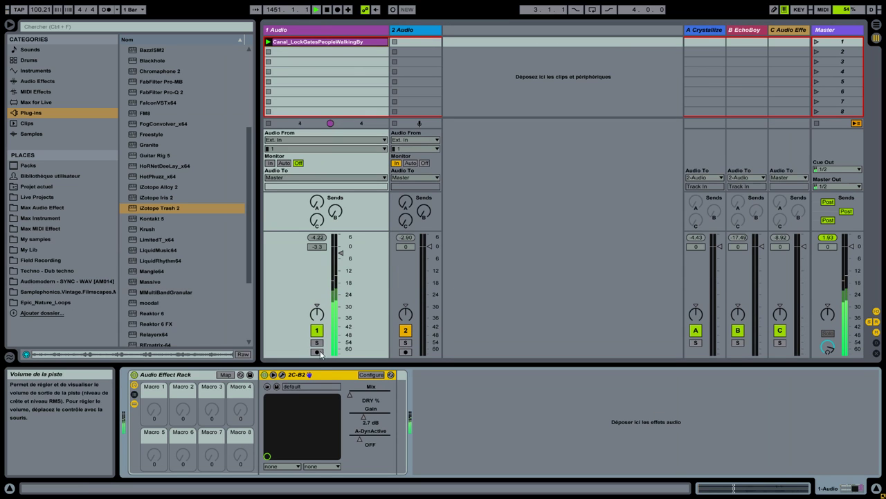
pyautogui.click(282, 375)
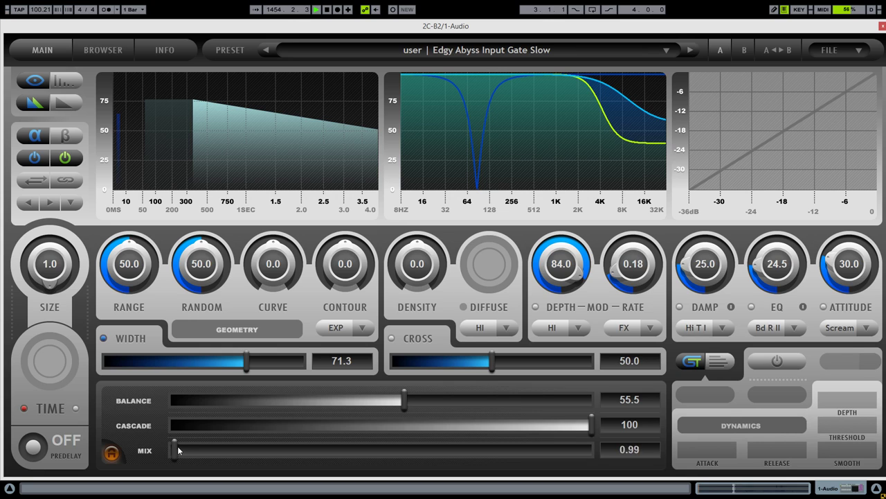
pyautogui.moveTo(192, 451); pyautogui.dragTo(600, 450)
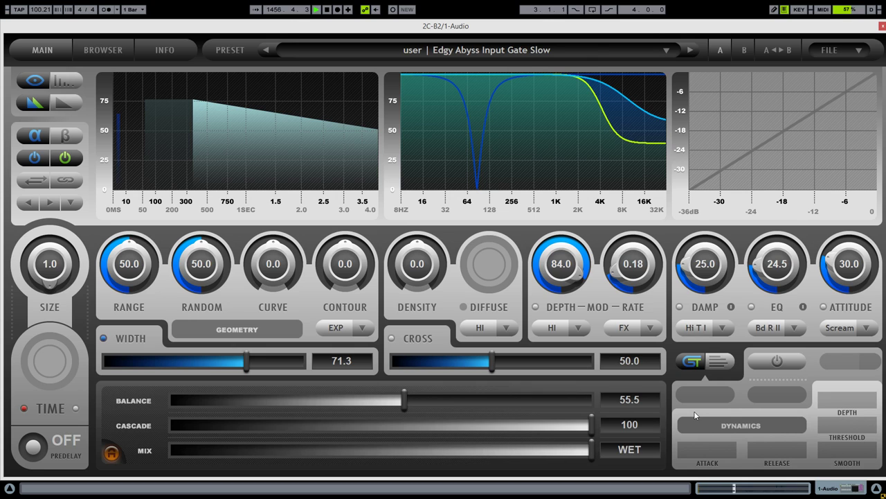
# Step: Enable the reverb's dynamics section, load the factory Gating preset Input Gate Slow, and close the plug-in window
pyautogui.click(778, 362)
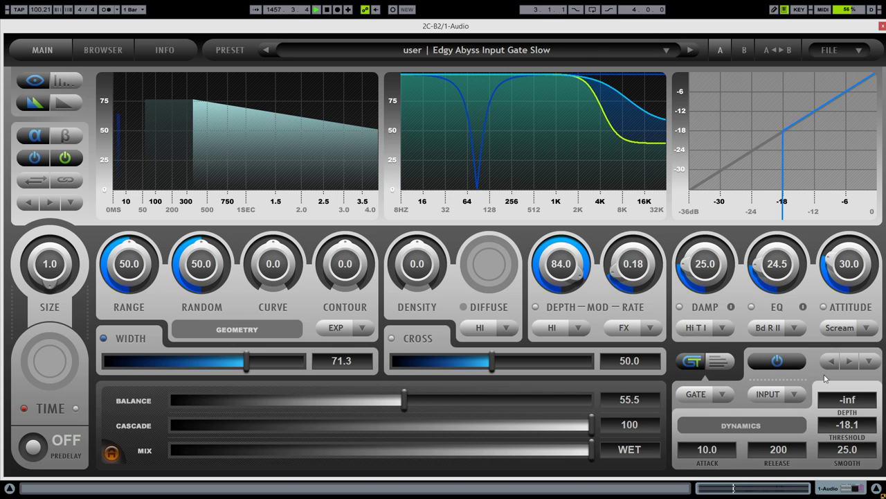
pyautogui.click(870, 362)
pyautogui.moveTo(853, 360)
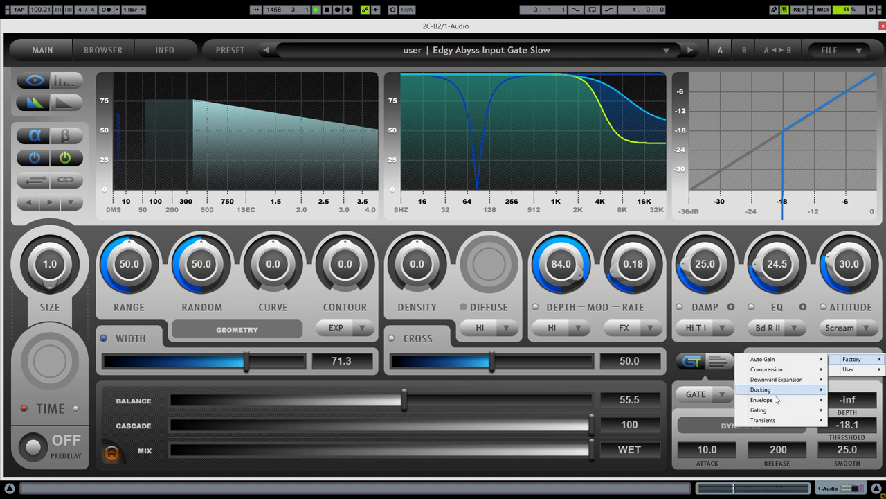
pyautogui.moveTo(768, 413)
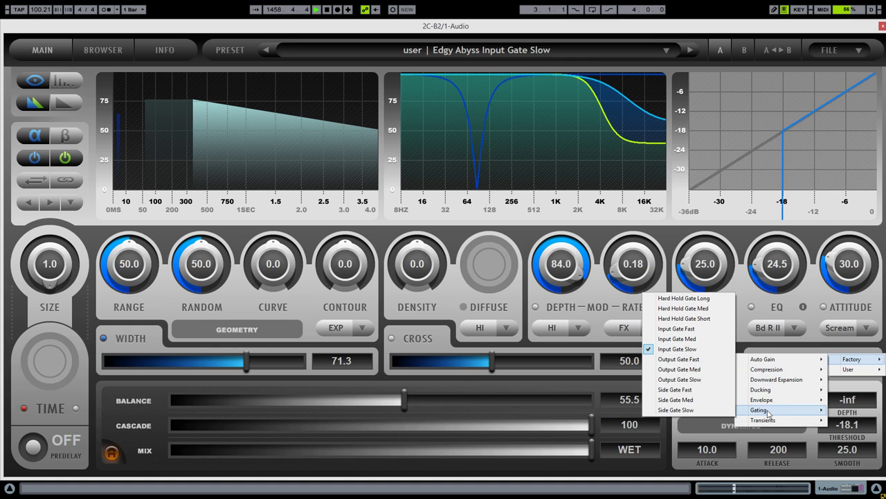
pyautogui.click(696, 350)
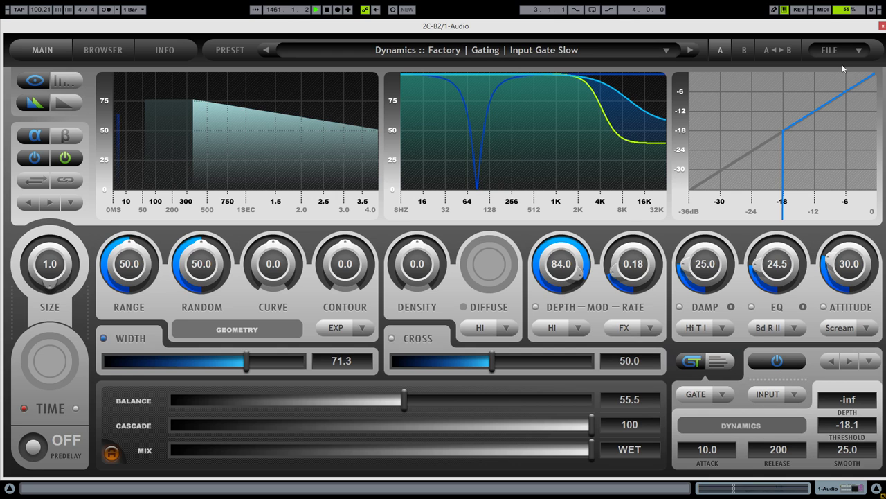
pyautogui.click(882, 27)
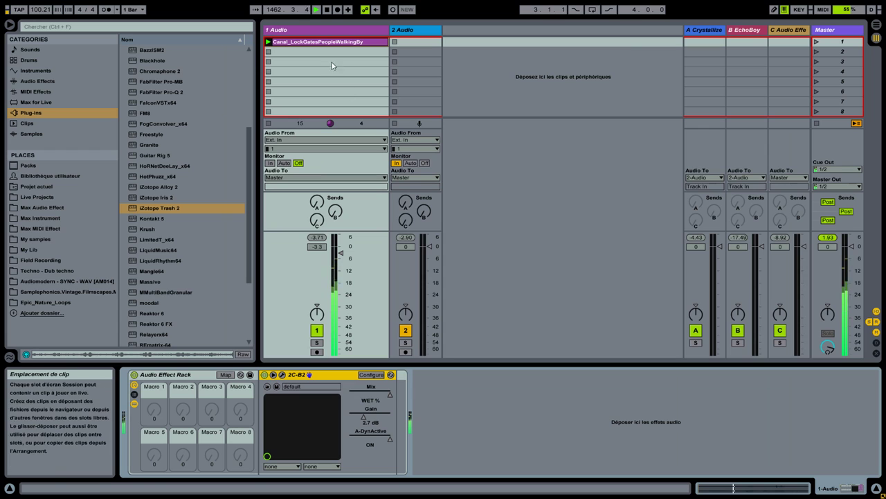
# Step: Transpose the Canal_LockGatesPeopleWalkingBy clip to -48 st, and return to the track's device chain
pyautogui.doubleClick(326, 43)
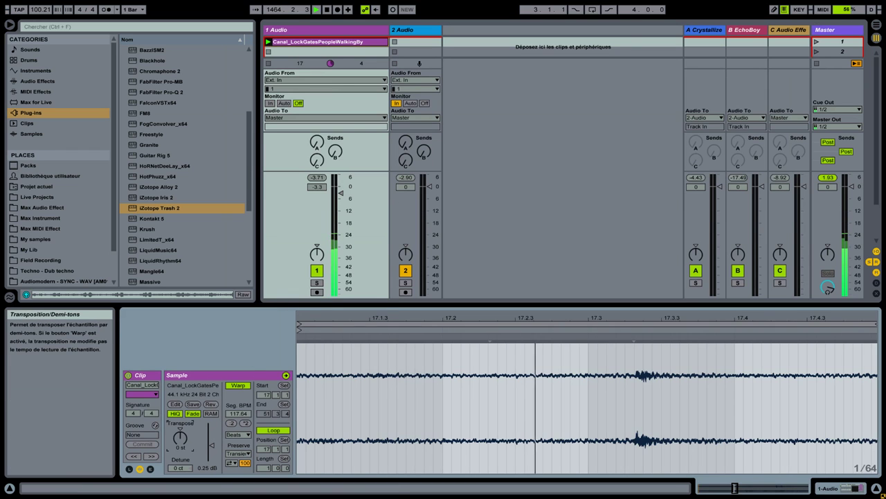
pyautogui.moveTo(179, 436); pyautogui.dragTo(179, 498)
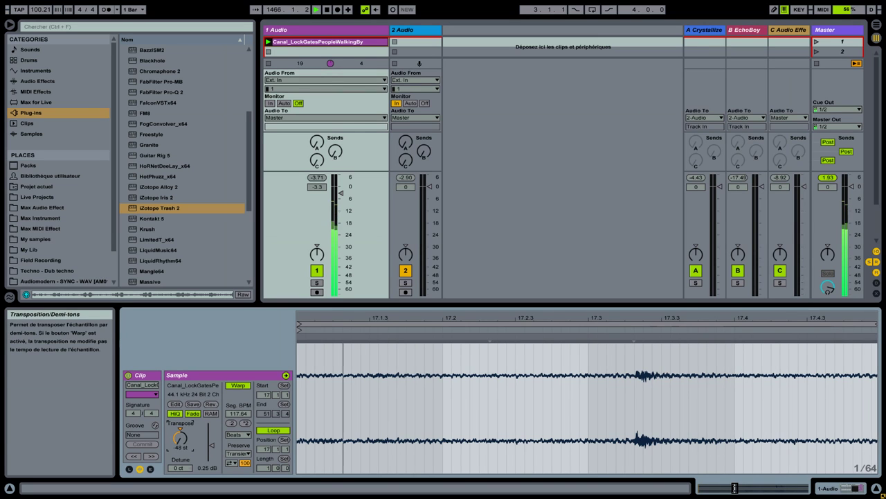
pyautogui.doubleClick(320, 31)
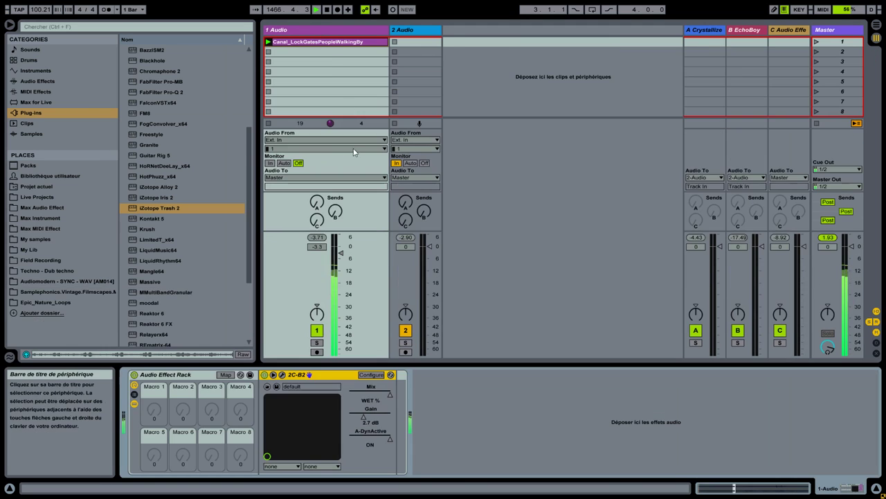
# Step: Show the Crystallizer plug-in on return A and raise the 1 Audio track's send A to feed it
pyautogui.click(706, 31)
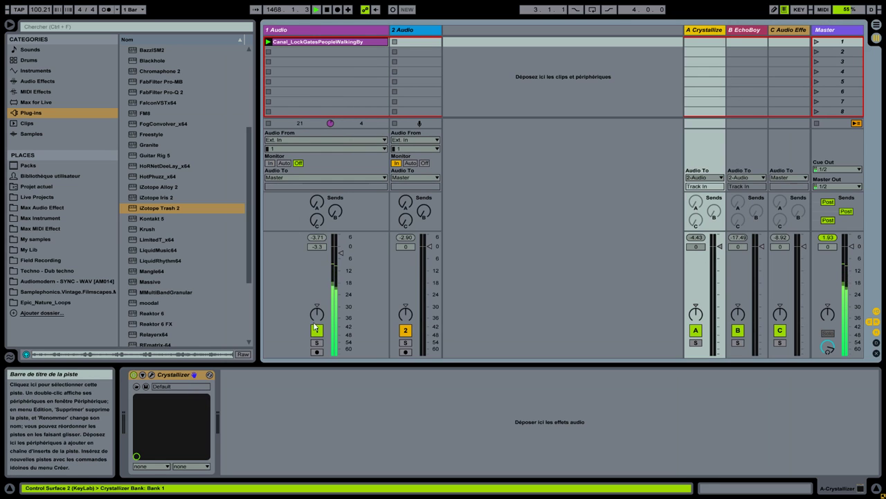
pyautogui.click(153, 374)
pyautogui.moveTo(500, 81); pyautogui.dragTo(624, 72)
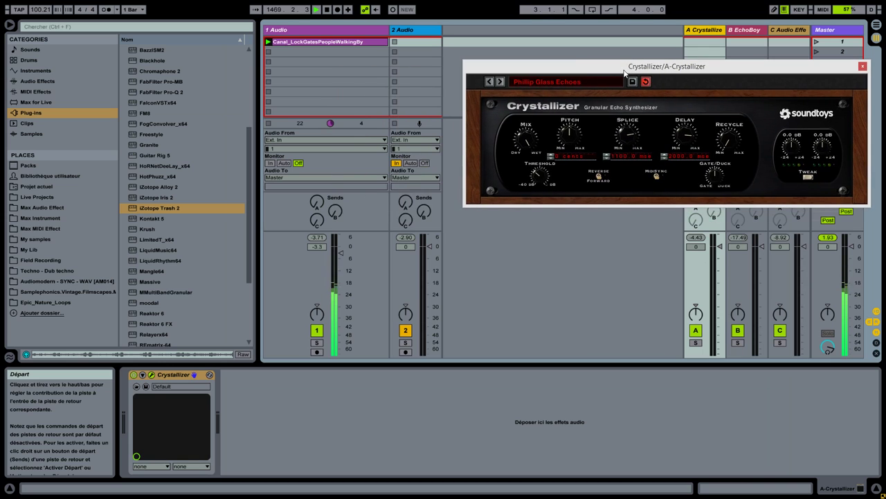
pyautogui.click(316, 201)
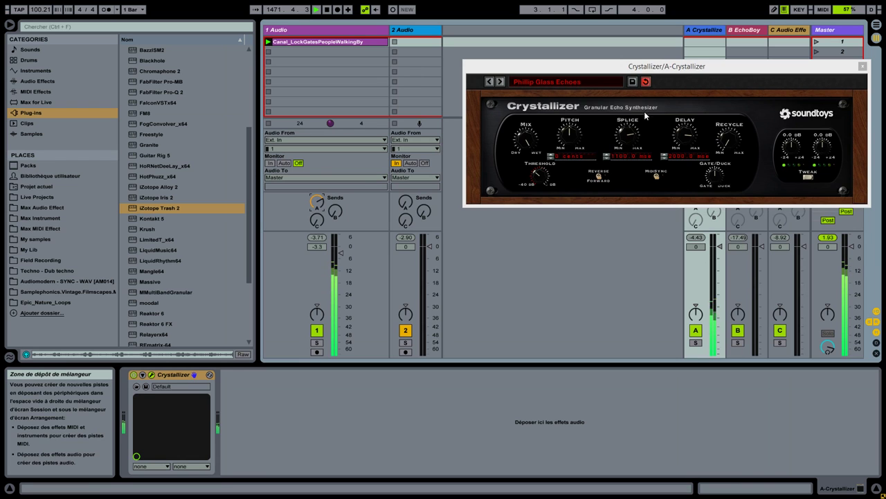
pyautogui.moveTo(667, 73); pyautogui.dragTo(270, 39)
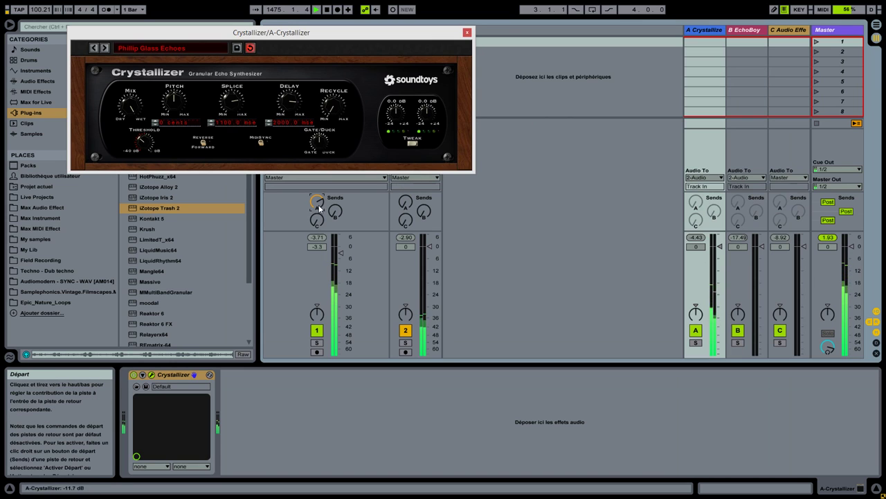
pyautogui.moveTo(317, 203); pyautogui.dragTo(317, 196)
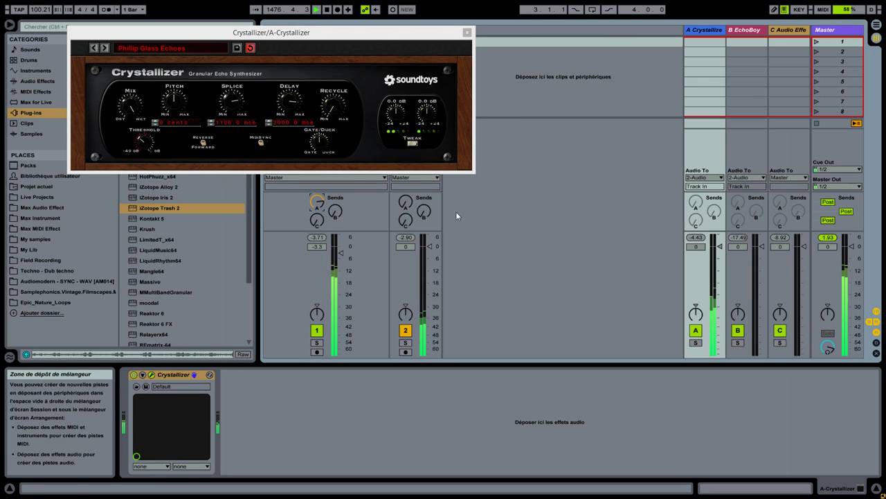
# Step: View EchoBoy on return B, close both echo plug-in windows, and raise the 1 Audio track's send B
pyautogui.click(753, 32)
pyautogui.click(152, 379)
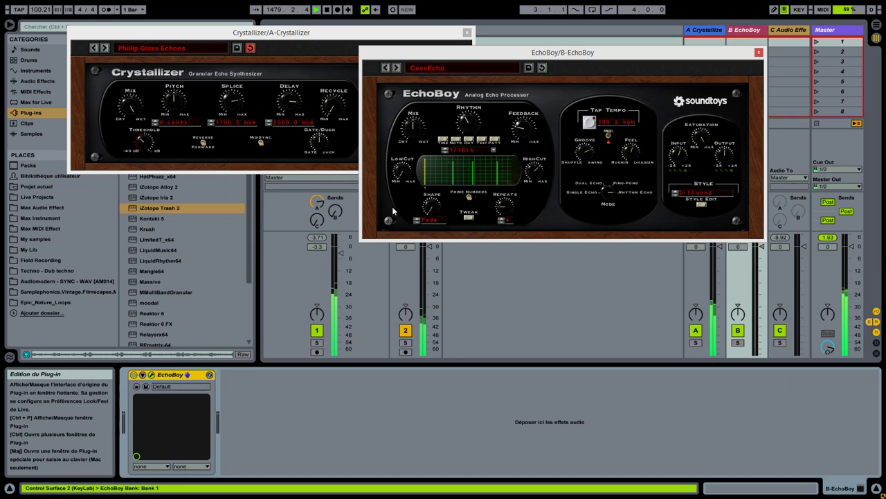
pyautogui.moveTo(526, 58); pyautogui.dragTo(185, 71)
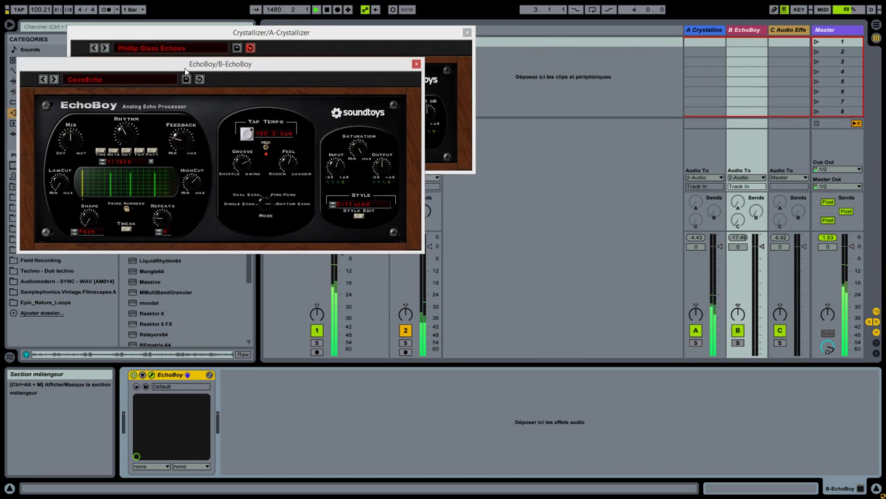
pyautogui.click(468, 32)
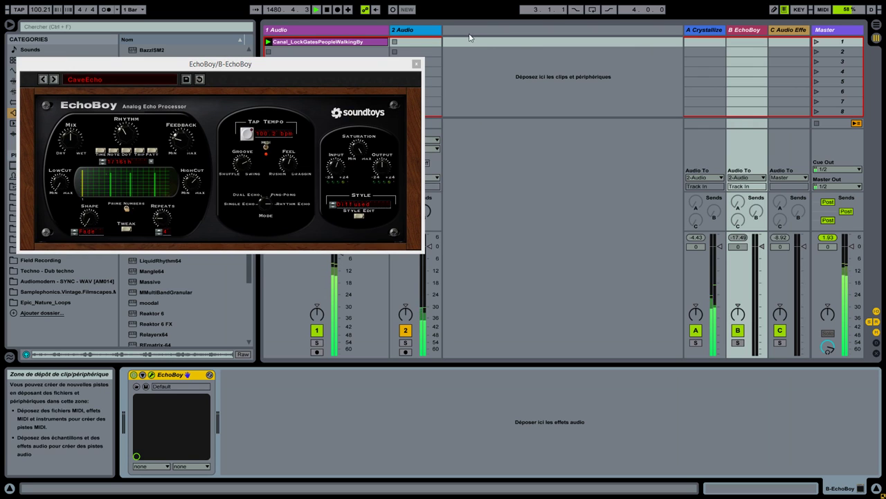
pyautogui.click(416, 63)
pyautogui.moveTo(335, 211)
pyautogui.mouseDown()
pyautogui.moveTo(336, 187)
pyautogui.moveTo(324, 205)
pyautogui.mouseUp()
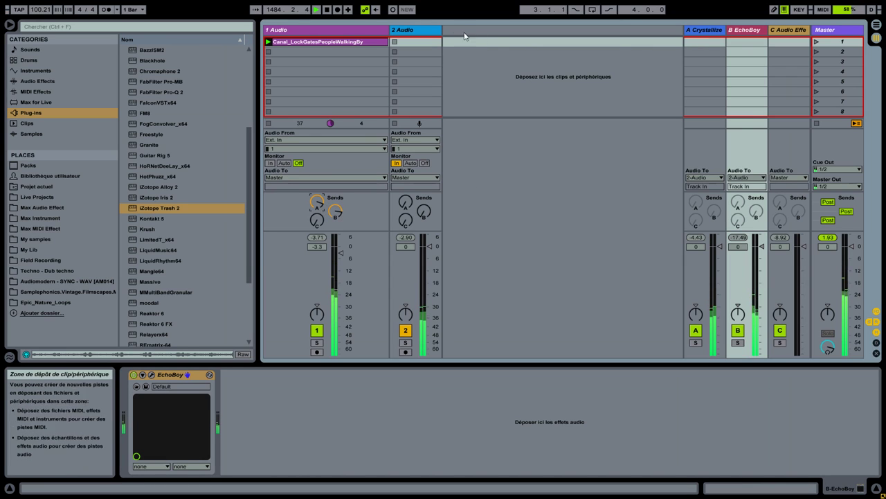
# Step: Inspect the Blackhole reverb settings on the 2 Audio track and close its window
pyautogui.click(414, 30)
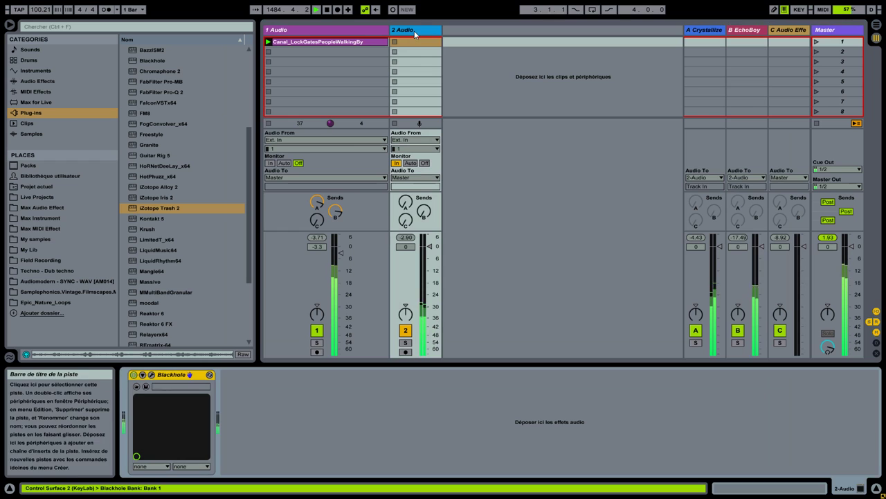
pyautogui.click(152, 375)
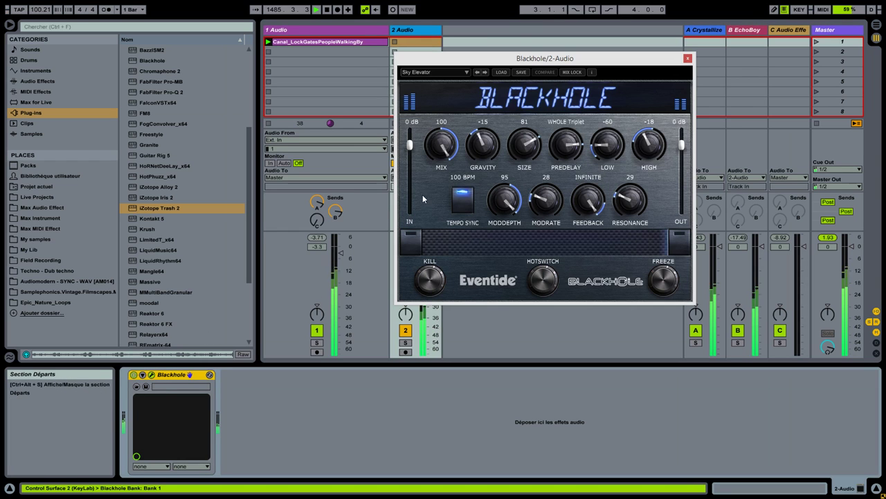
pyautogui.click(690, 60)
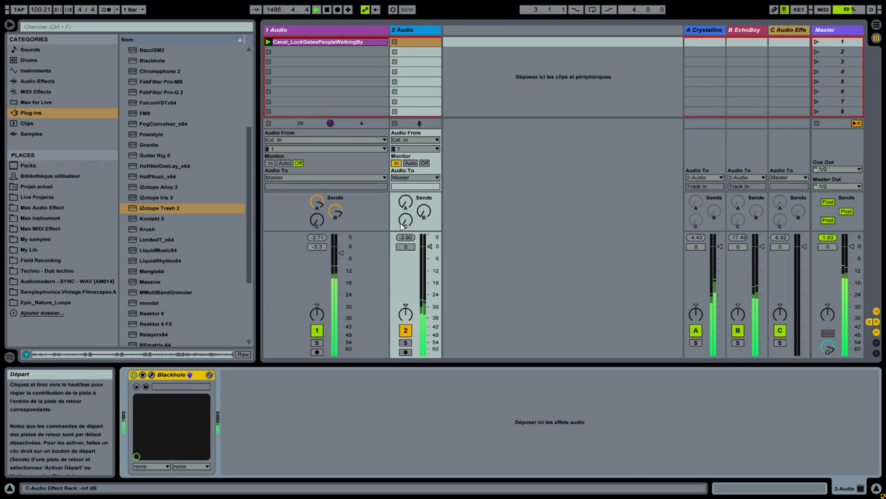
# Step: Inspect iZotope Trash 2 and its selected preset on return C, closing the Preset Manager and plug-in windows
pyautogui.click(787, 34)
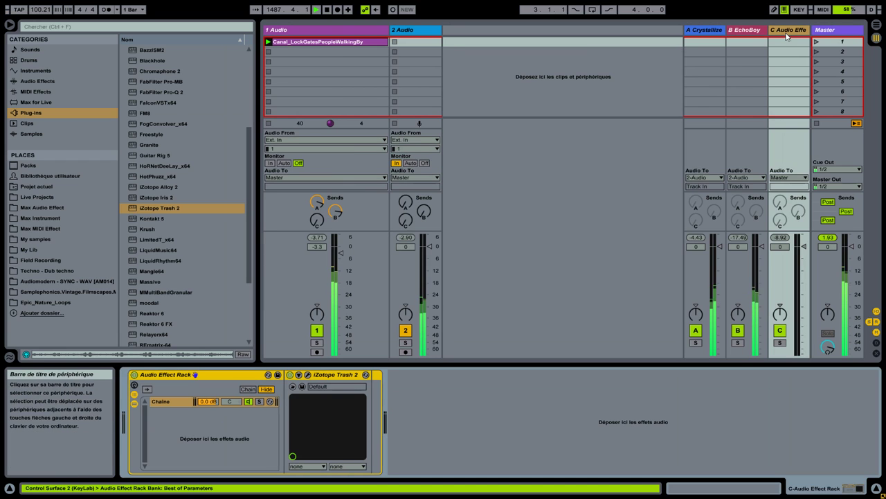
pyautogui.click(309, 374)
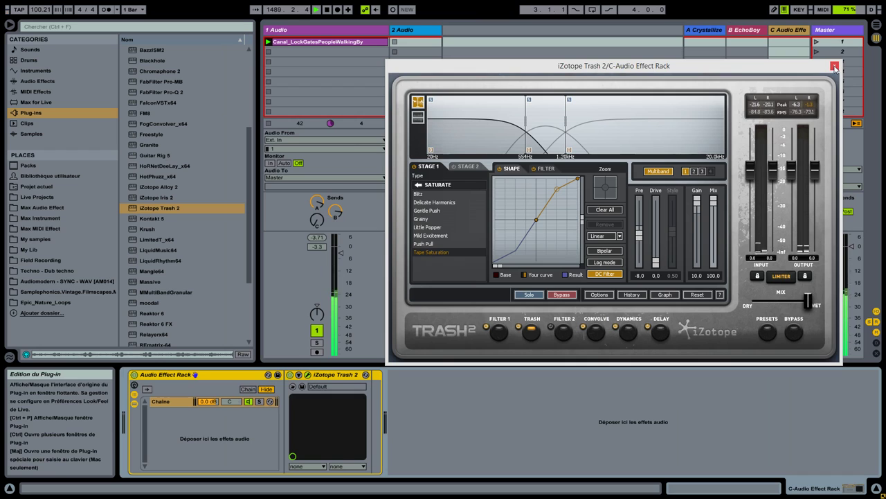
pyautogui.click(769, 332)
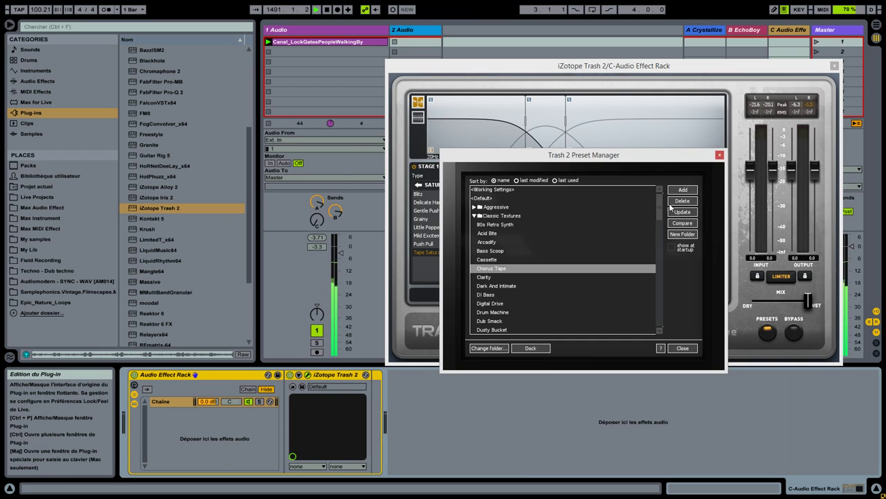
pyautogui.click(720, 155)
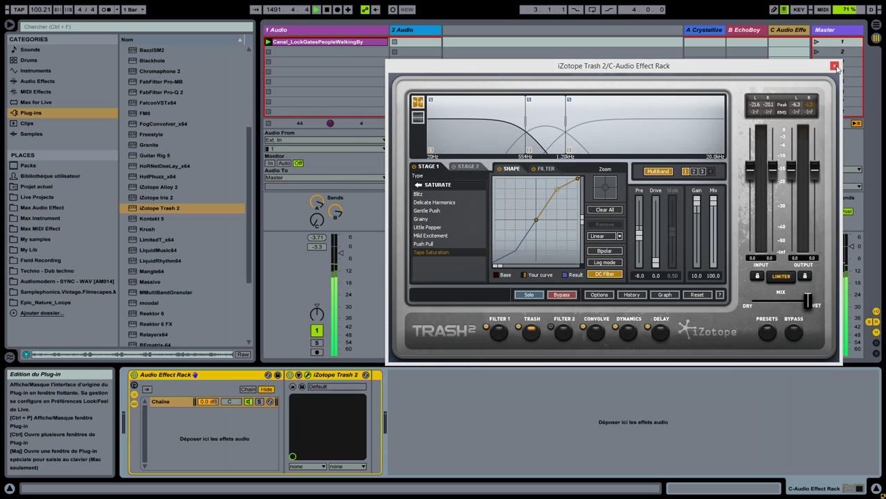
pyautogui.click(835, 65)
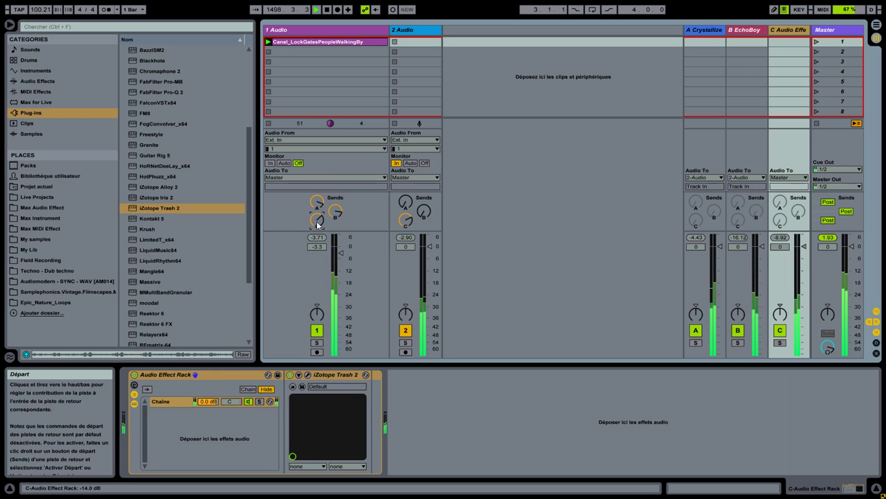
# Step: Shift the one-bar loop of the Canal_LockGatesPeopleWalkingBy clip forward in one-bar steps to start at bar 38
pyautogui.doubleClick(320, 42)
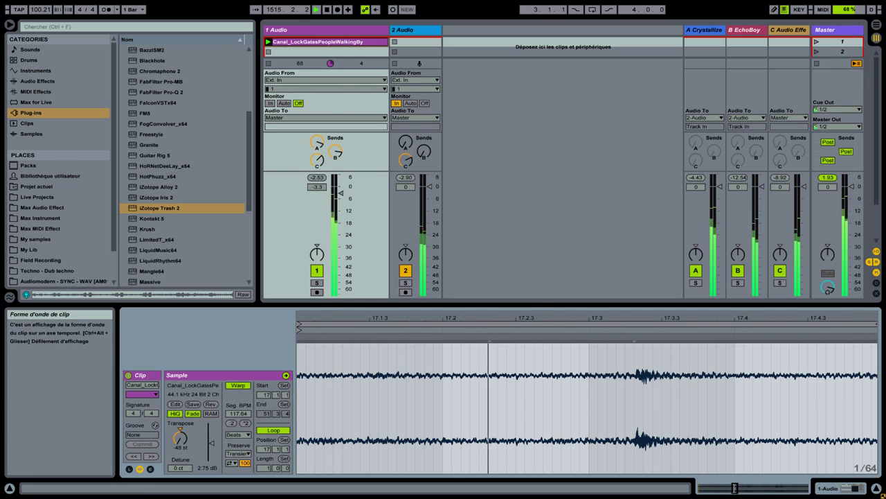
pyautogui.click(755, 489)
pyautogui.moveTo(649, 317); pyautogui.dragTo(559, 267)
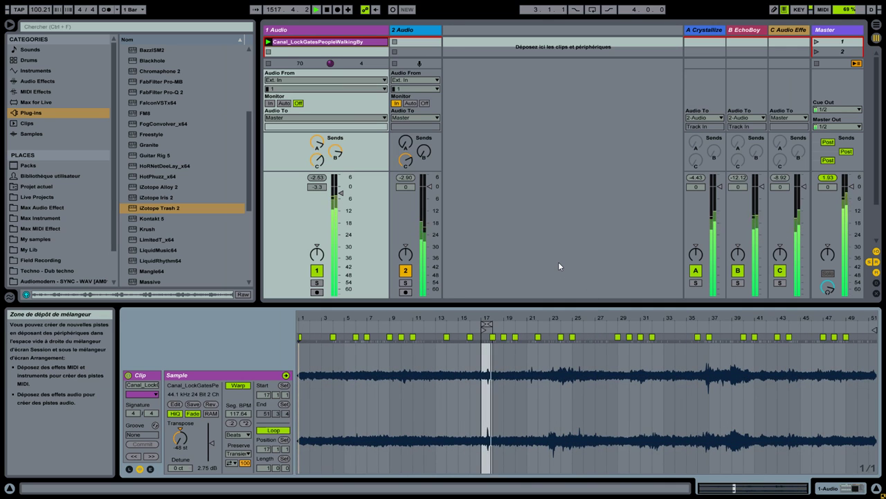
pyautogui.press('Up')
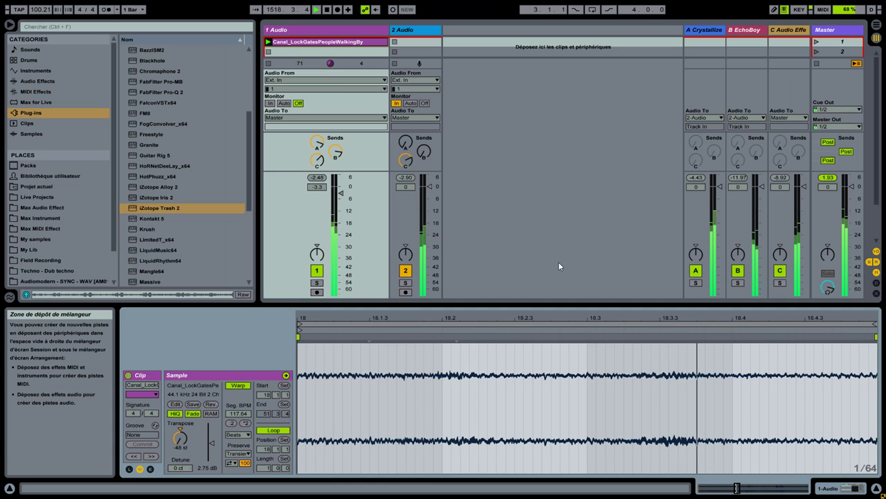
pyautogui.press('Up')
pyautogui.press('Up')
pyautogui.press('Up')
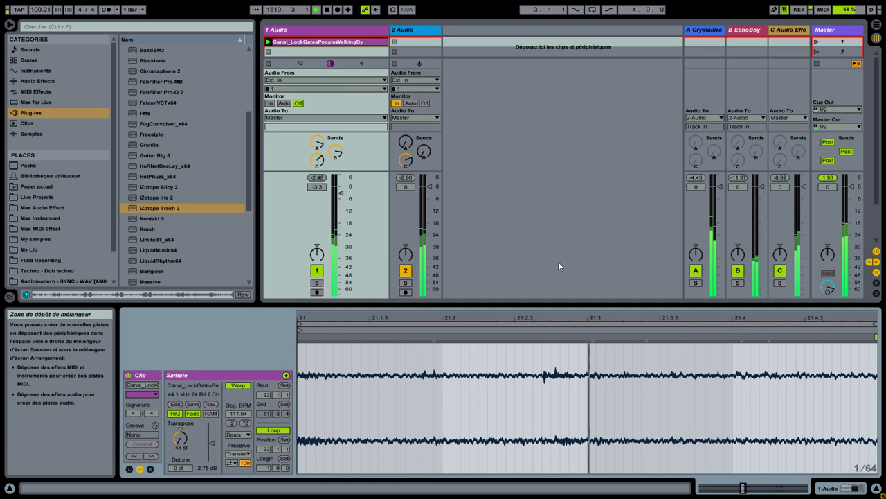
pyautogui.press('Up')
pyautogui.press('Up')
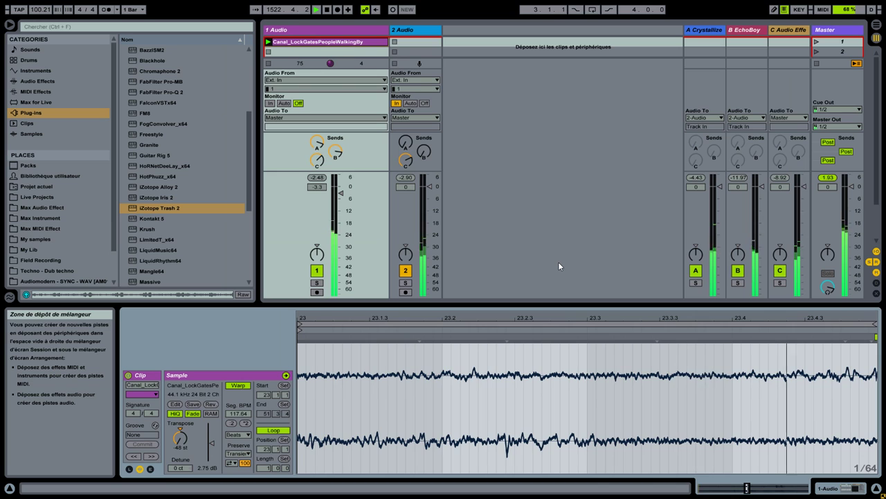
pyautogui.press('Up')
pyautogui.press('Up')
pyautogui.press('Up')
pyautogui.press('Up')
pyautogui.press('Up')
pyautogui.press('Up')
pyautogui.press('Up')
pyautogui.press('Up')
pyautogui.press('Up')
pyautogui.press('Up')
pyautogui.press('Up')
pyautogui.press('Up')
pyautogui.press('Up')
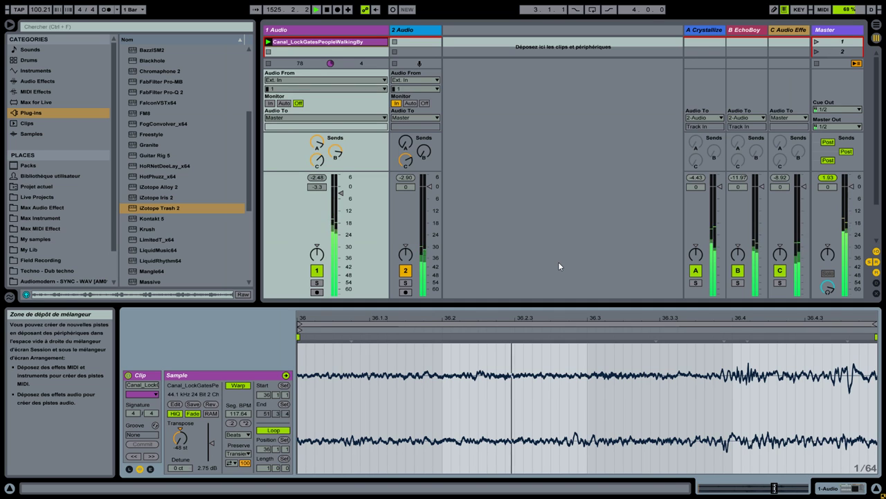
pyautogui.press('Up')
pyautogui.press('Up')
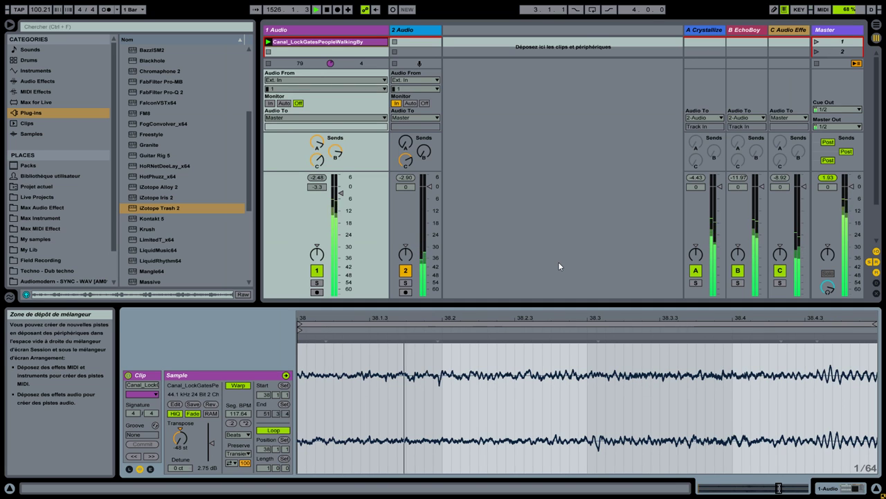